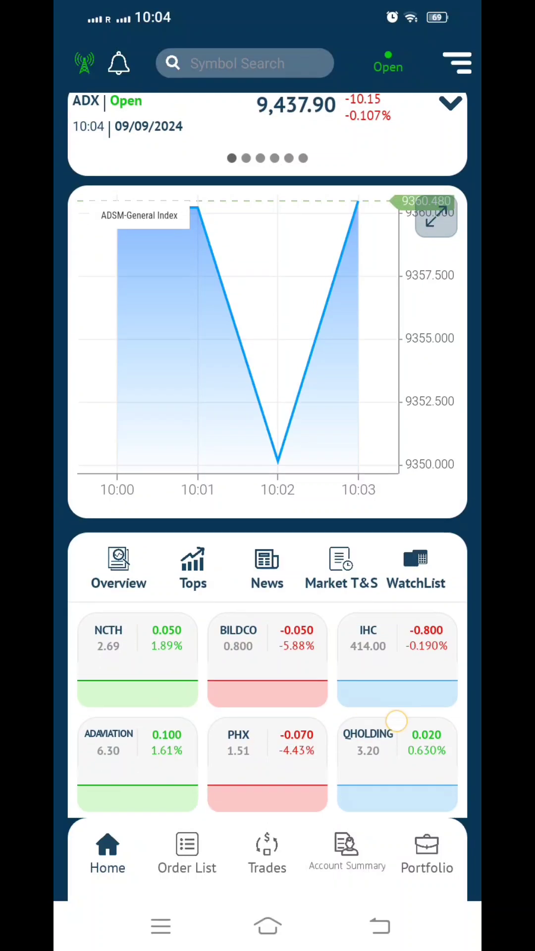
mouse_move(395, 780)
left_mouse_down()
mouse_move(394, 744)
mouse_move(383, 744)
mouse_move(383, 484)
left_mouse_up()
left_click_drag(397, 664, 396, 817)
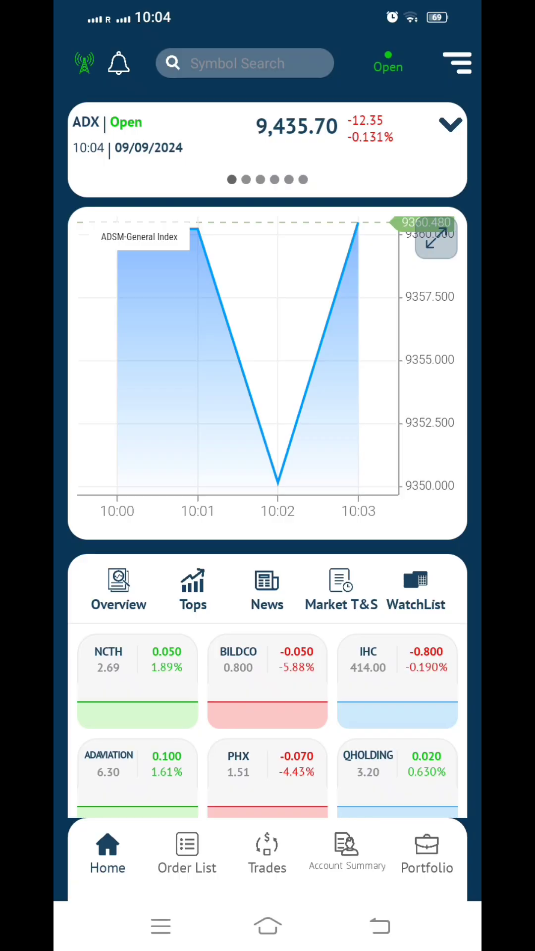
Show the Portfolio holding 545 EMIRATESNBD shares.
left_click(427, 853)
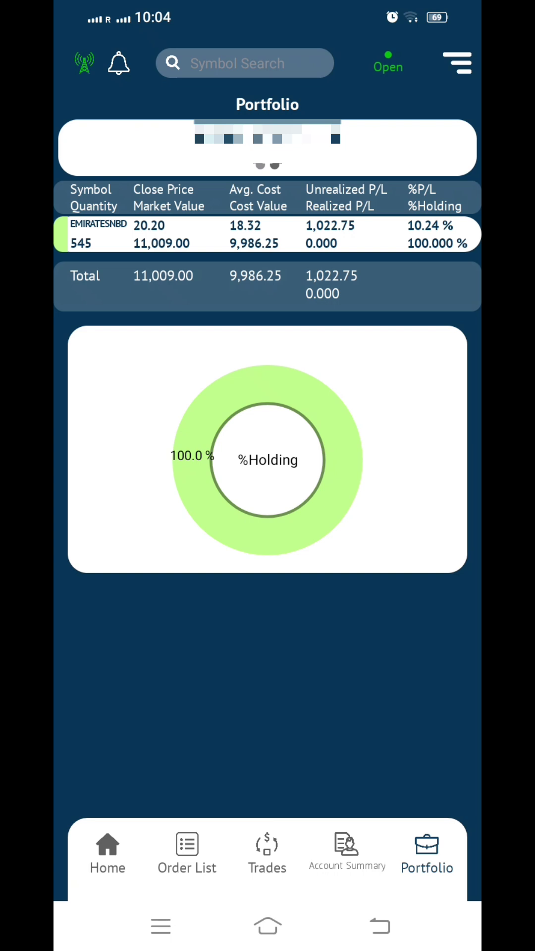
View EMIRATESNBD Stock Details with the full price statistics (min 18.30, max 23.30) expanded.
left_click(98, 233)
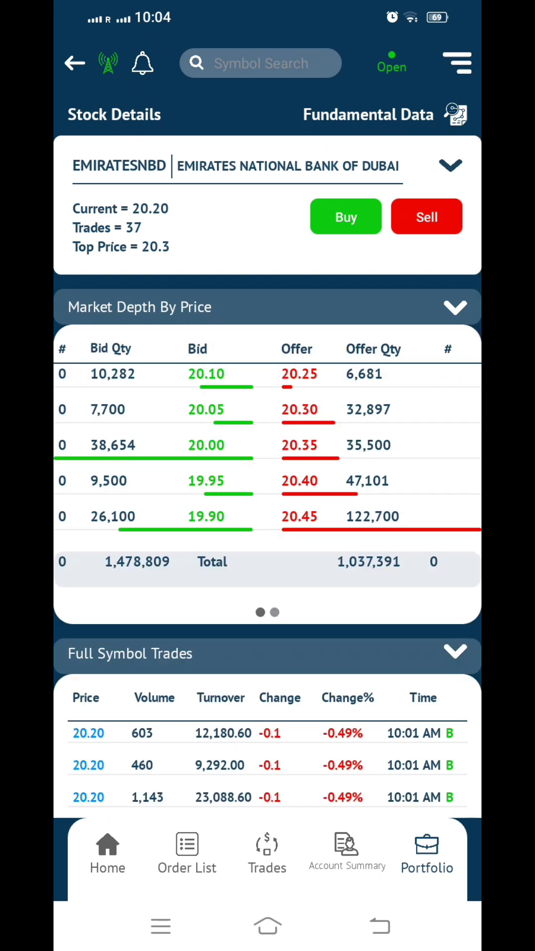
left_click_drag(420, 510, 423, 338)
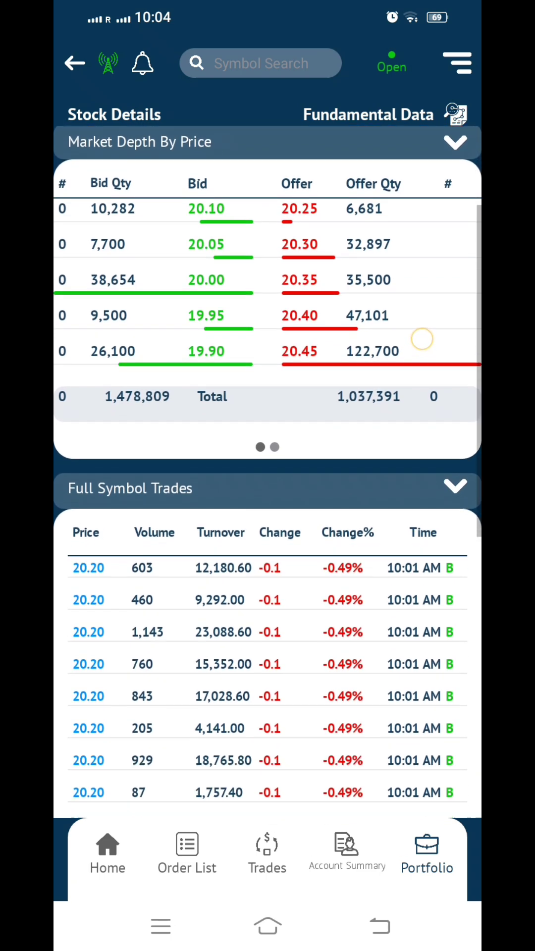
mouse_move(349, 616)
left_mouse_down()
mouse_move(432, 327)
mouse_move(388, 541)
mouse_move(394, 312)
mouse_move(395, 546)
left_mouse_up()
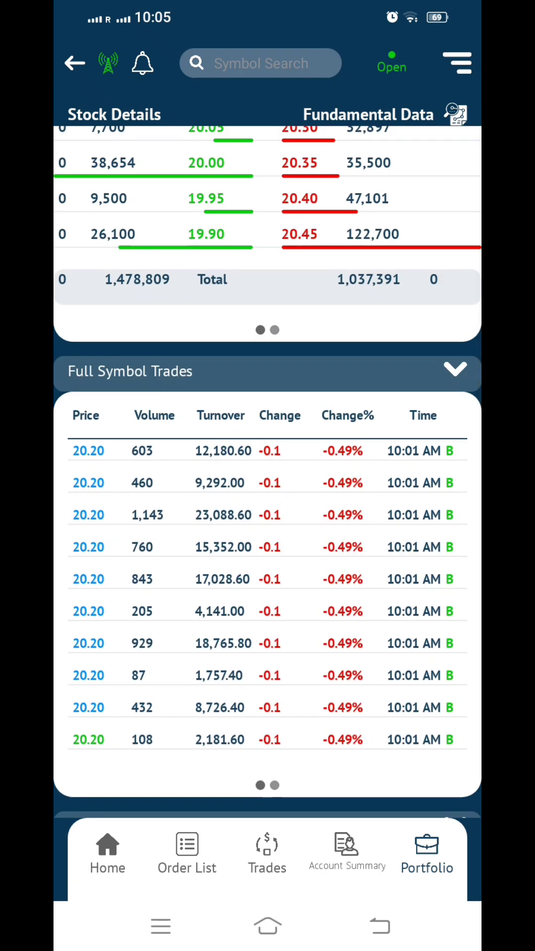
left_click_drag(377, 149, 376, 428)
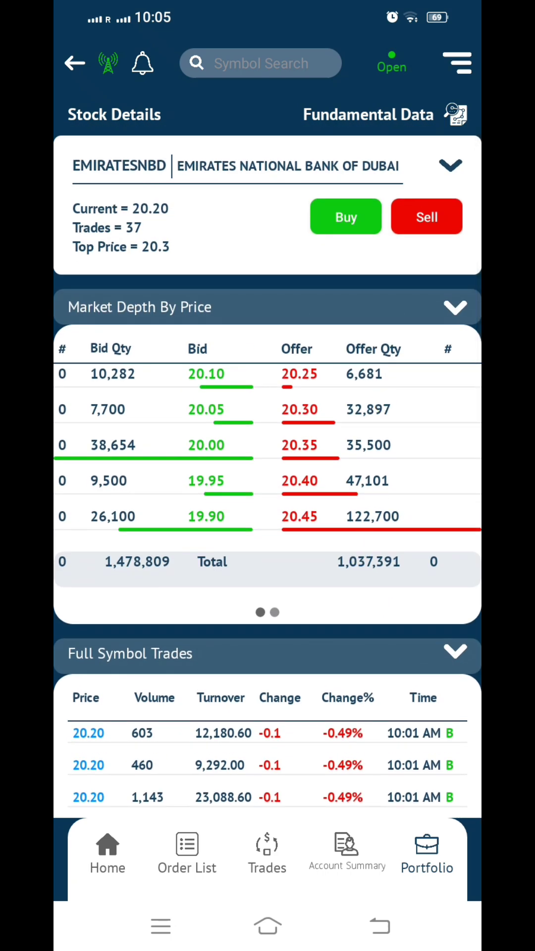
left_click(450, 165)
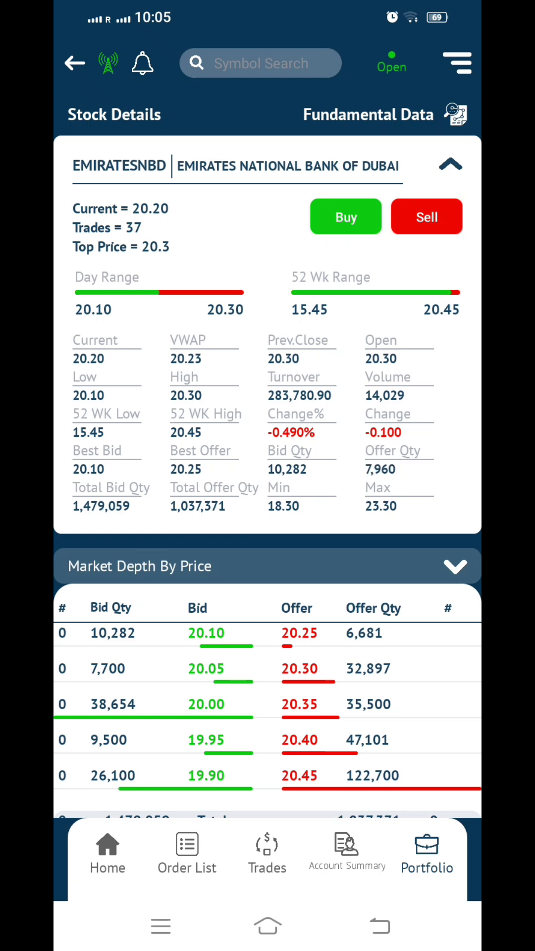
Start a Sell order for EMIRATESNBD with quantity 545 shares.
left_click(346, 217)
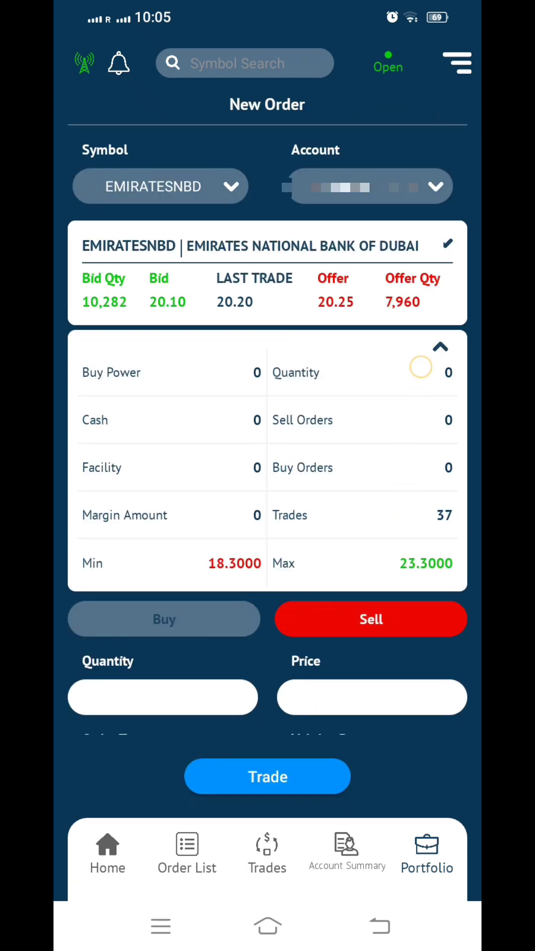
scroll(445, 477, "down", 3)
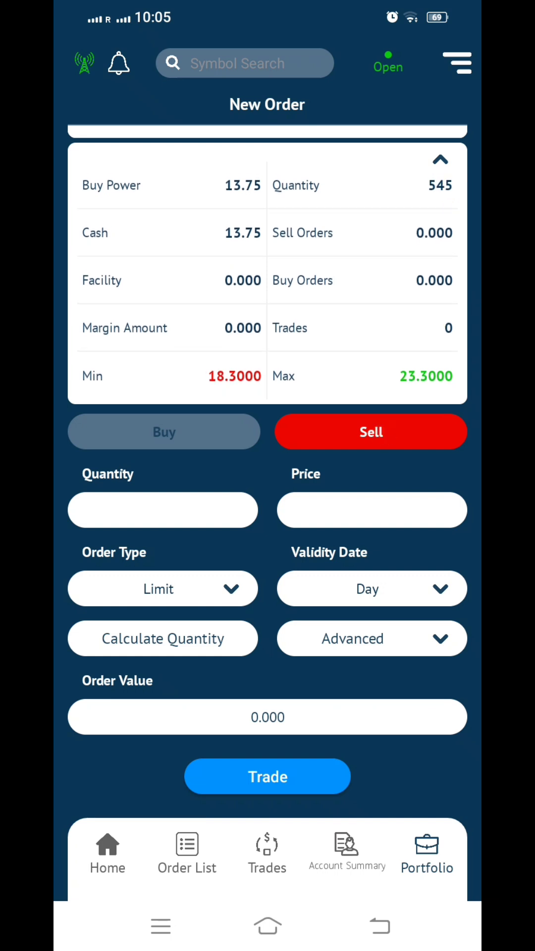
left_click(176, 510)
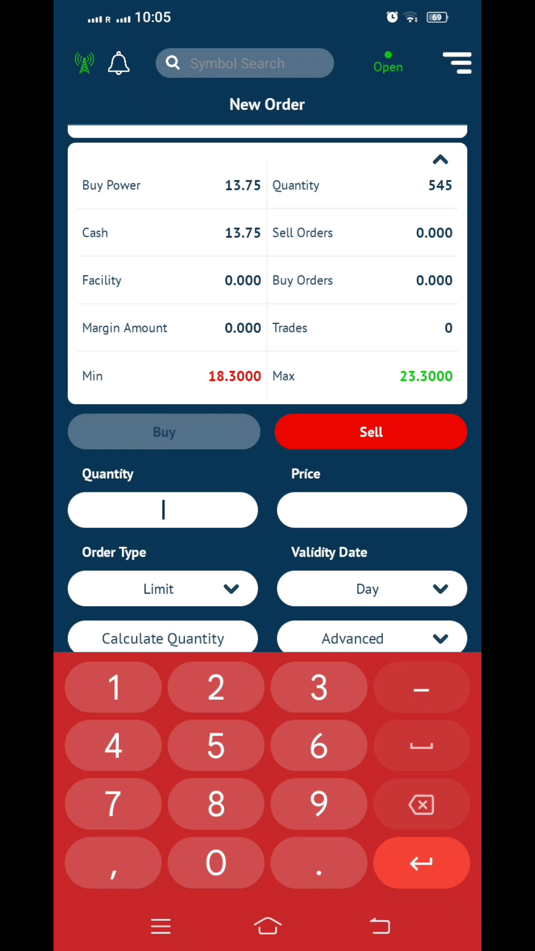
type("545")
left_click(372, 510)
key("Escape")
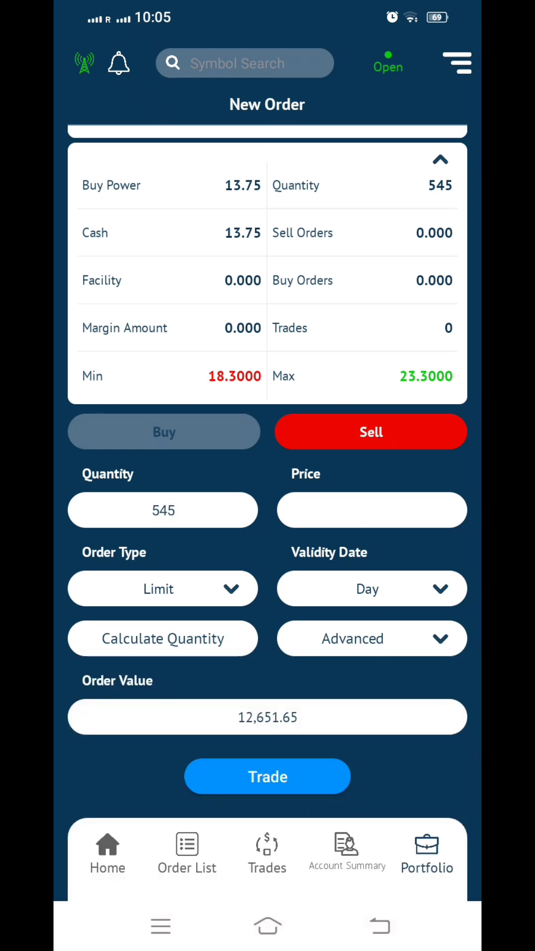
Keep the order type as Limit and set the price to 20.35 (order value 11,048.49).
left_click(223, 589)
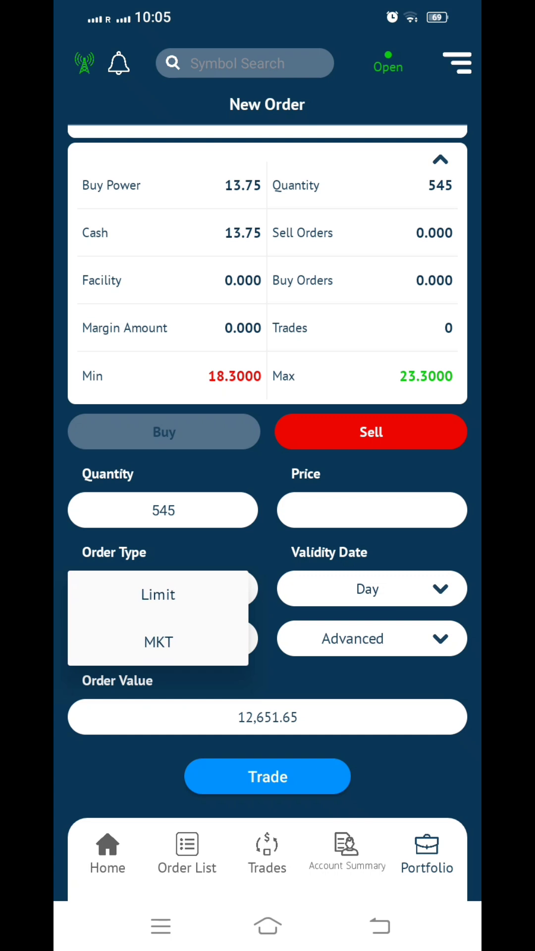
left_click(158, 595)
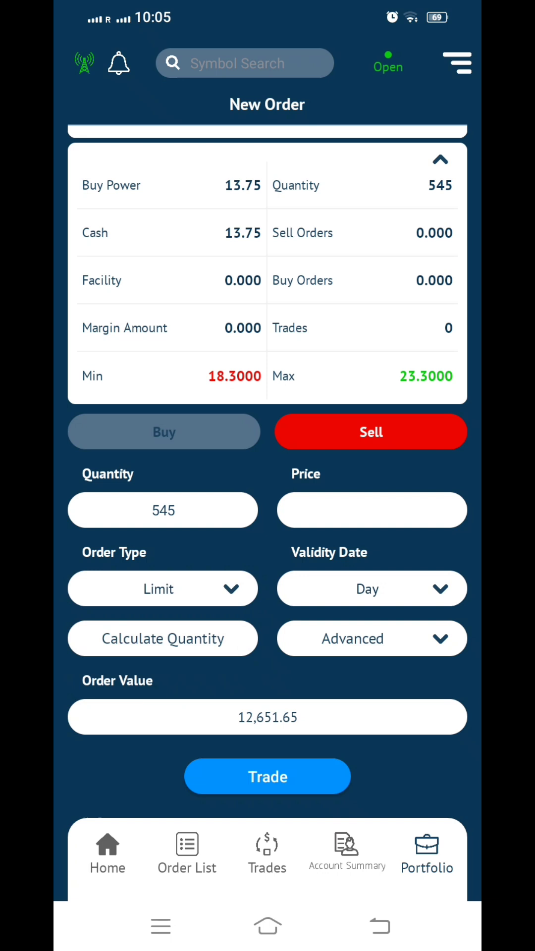
left_click(372, 510)
type("20")
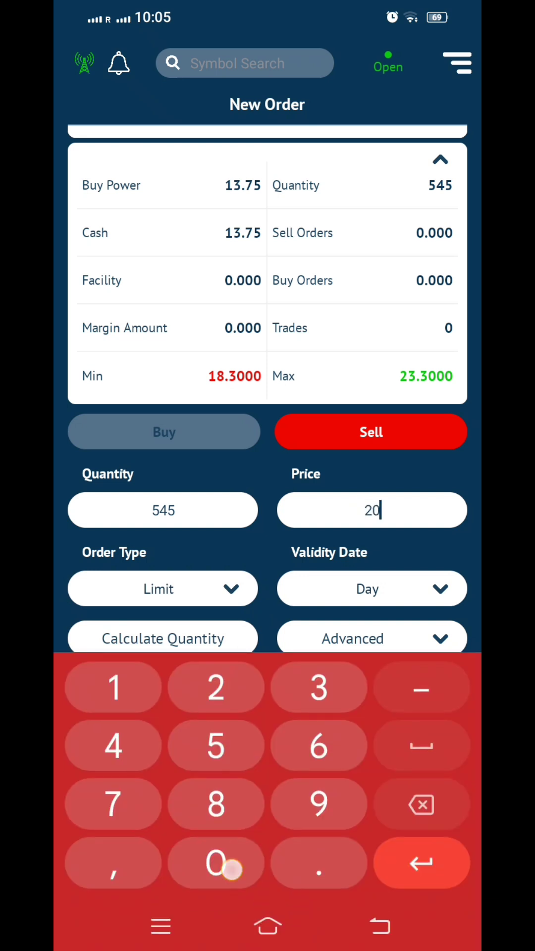
type(".3")
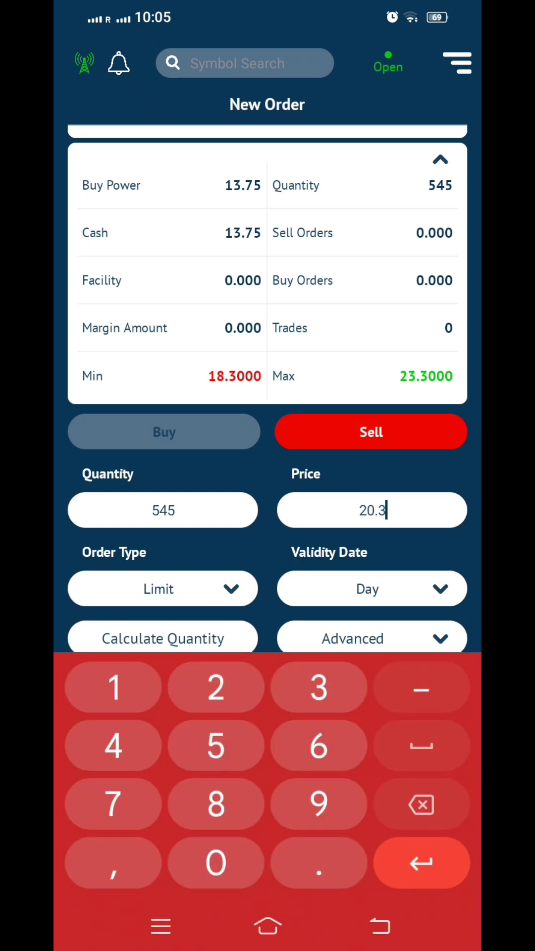
type("5")
Set the order validity to Day after entering the 20.35 price.
left_click(419, 160)
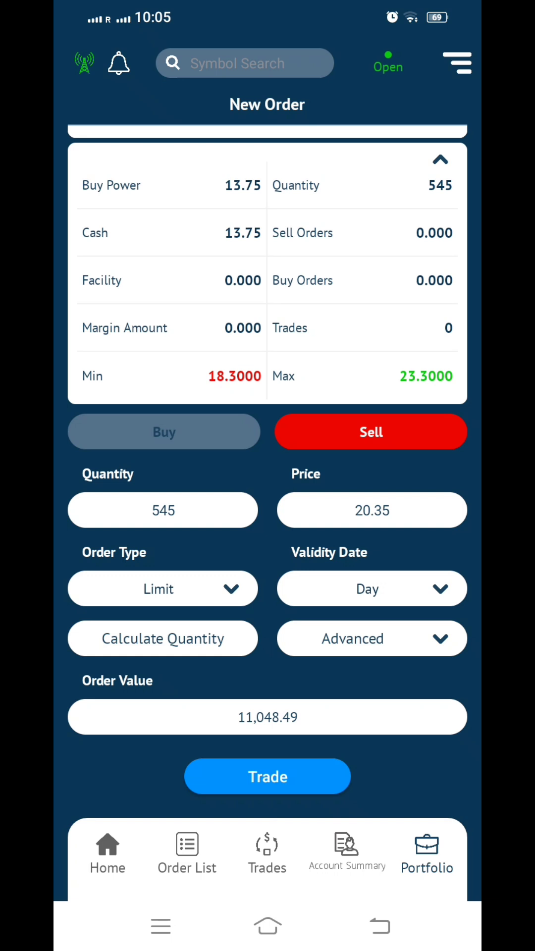
left_click(440, 588)
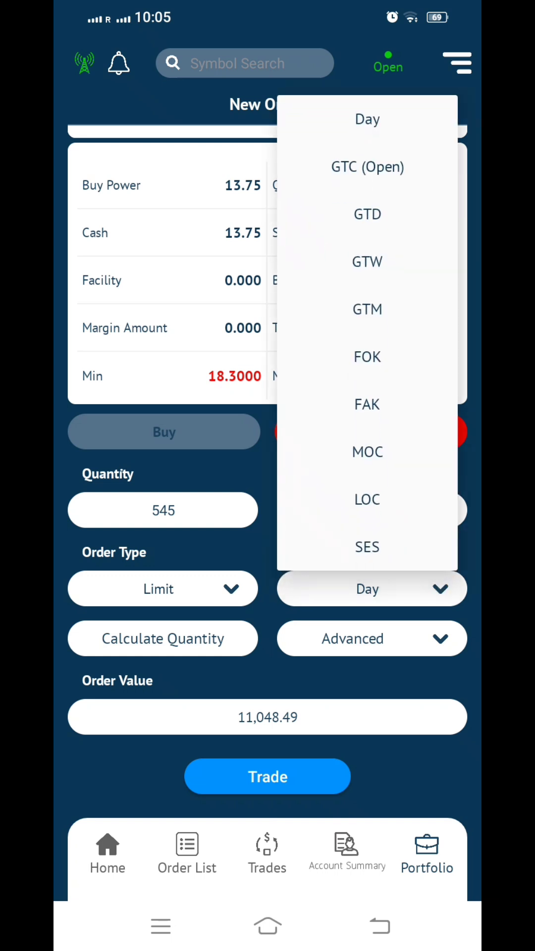
left_click(367, 119)
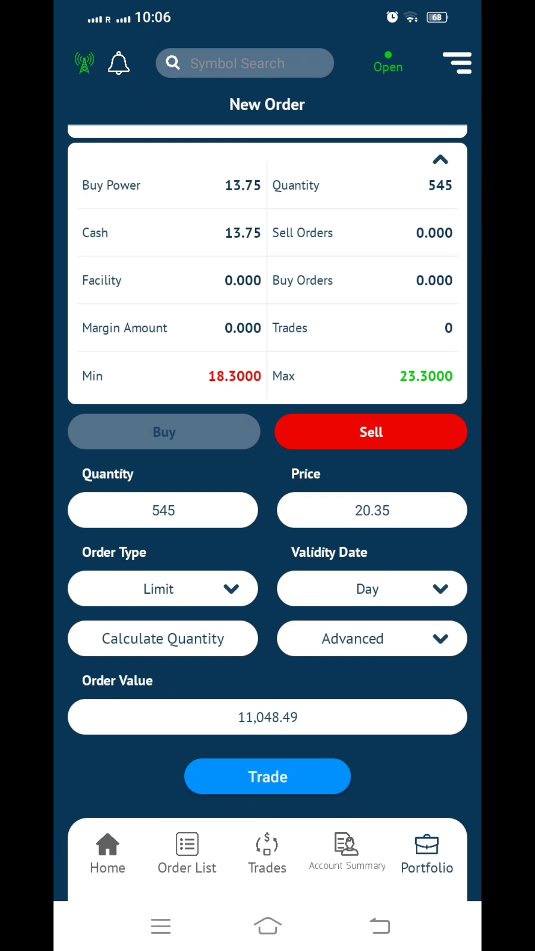
Recheck the EMIRATESNBD holding in Portfolio and return to its Sell order form.
left_click(426, 854)
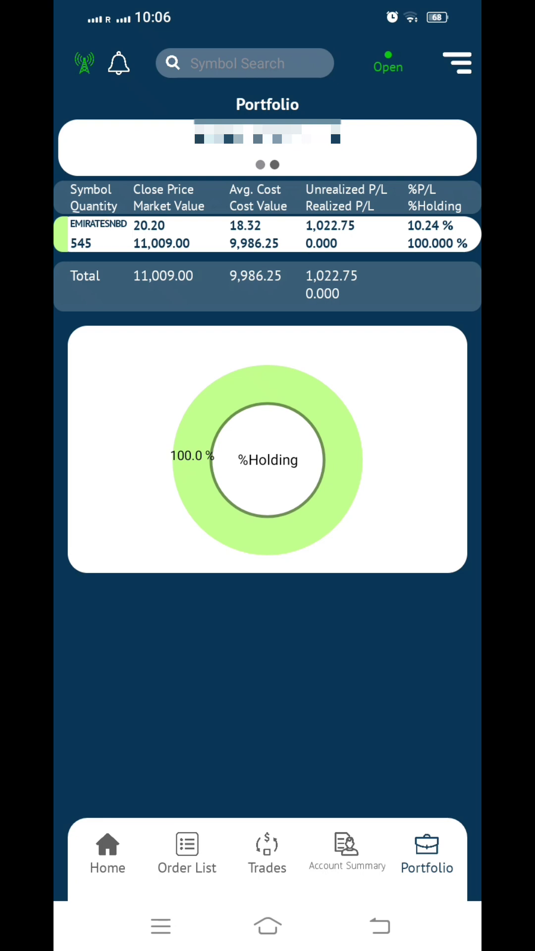
left_click(104, 225)
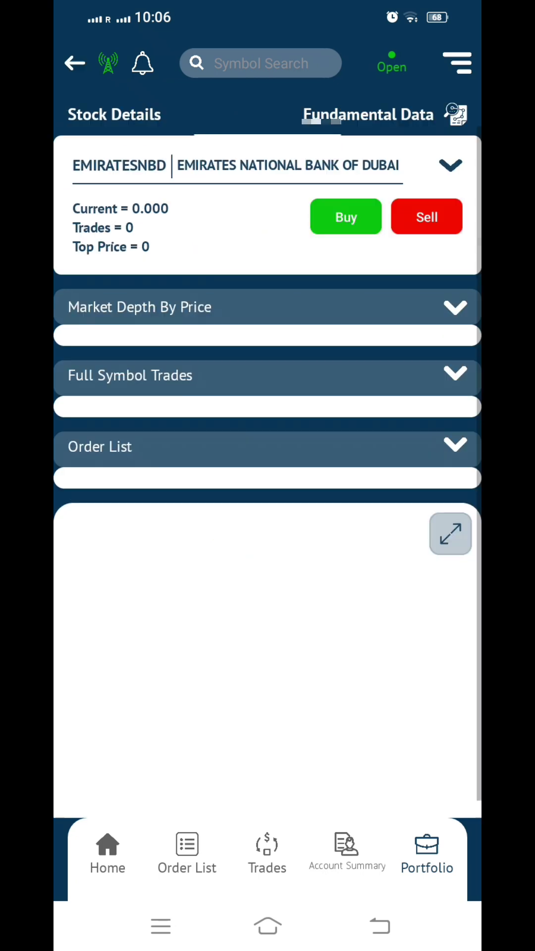
left_click(426, 214)
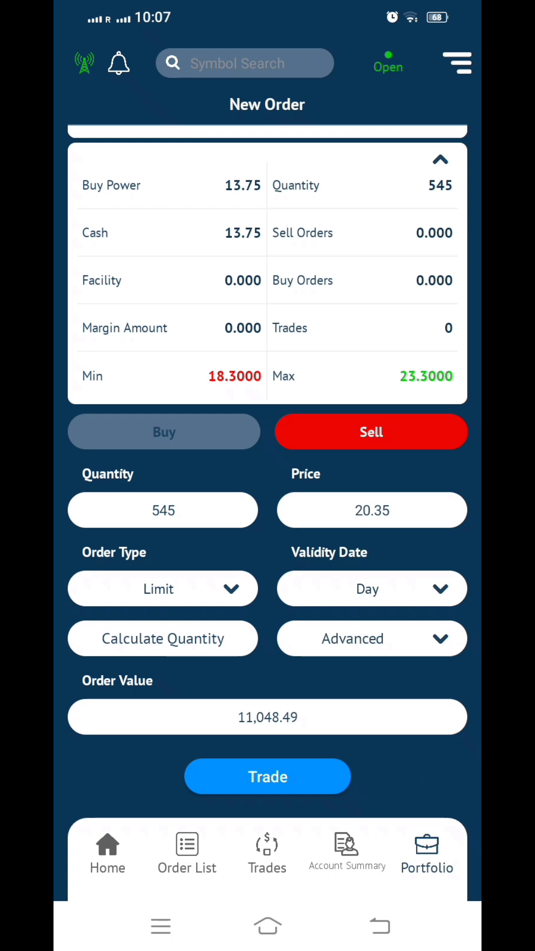
Review the confirmation for 545 EMIRATESNBD at 20.35 and submit the order to DFM.
left_click(268, 776)
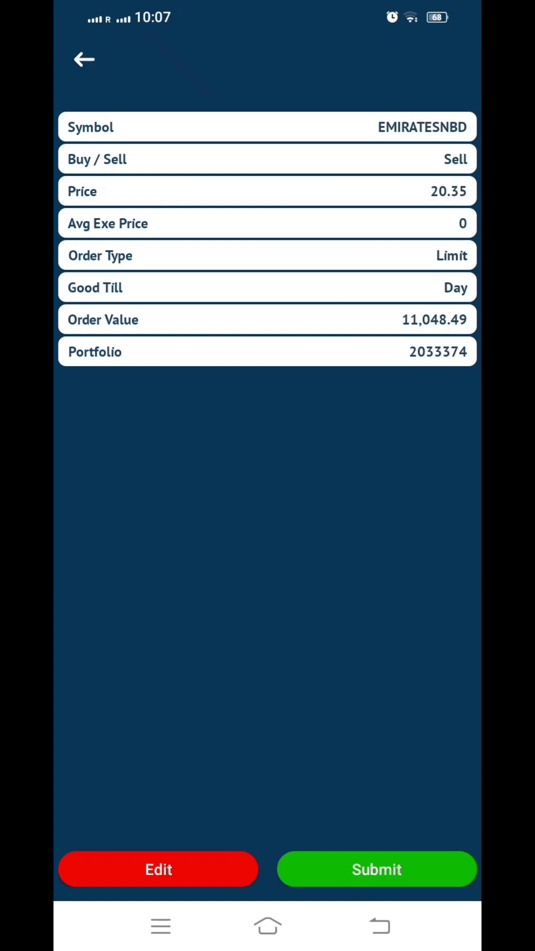
left_click(389, 867)
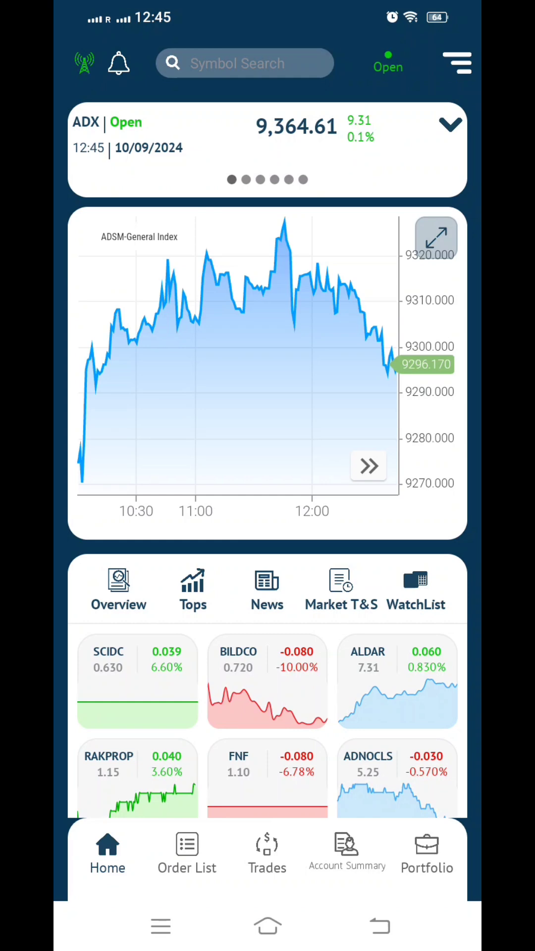
scroll(267, 446, "down", 3)
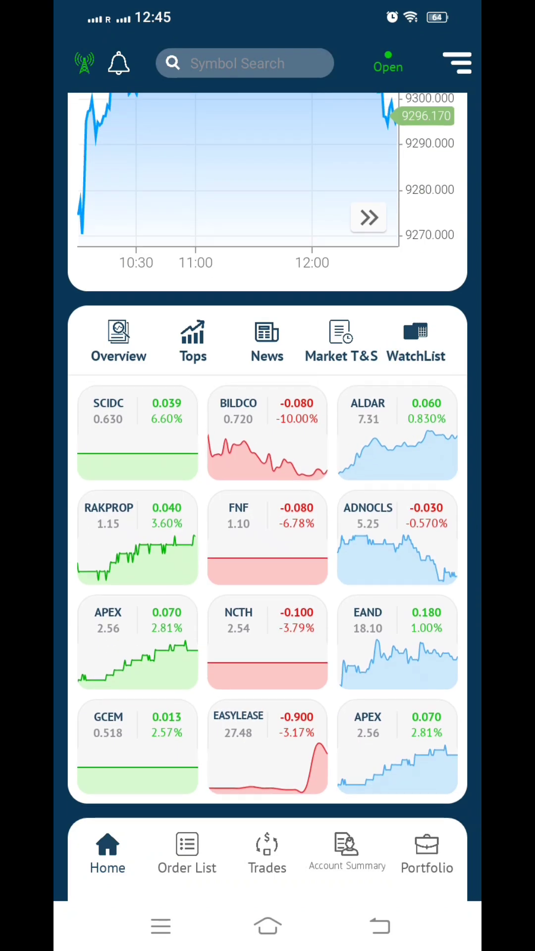
scroll(349, 457, "up", 3)
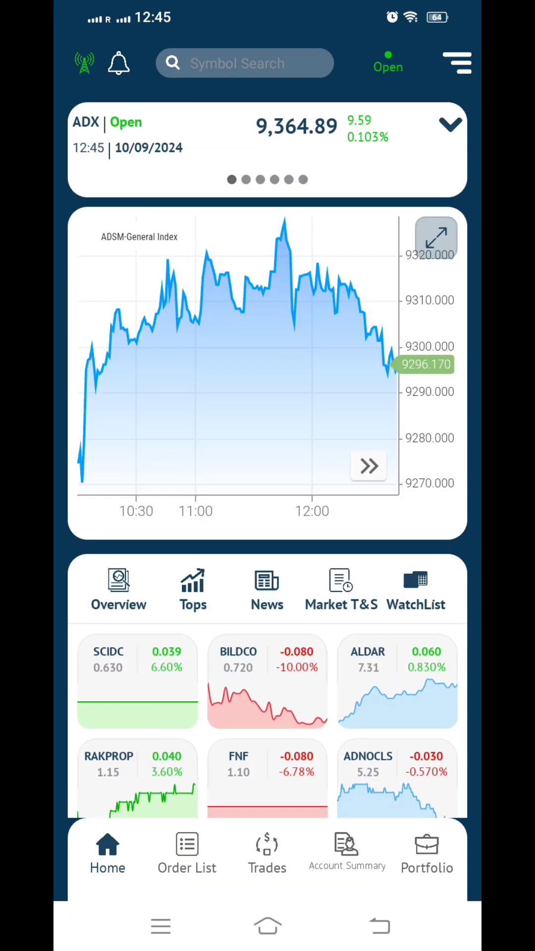
Check in Order List that the EMIRATESNBD sell of 545 at 20.35 is Fully Filled.
left_click(201, 884)
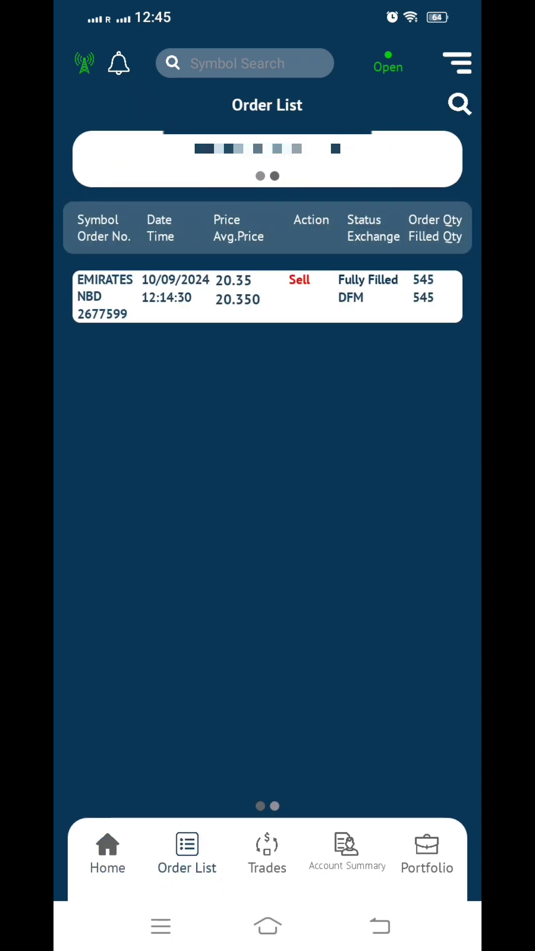
left_click(395, 300)
mouse_move(214, 335)
left_mouse_down()
mouse_move(335, 299)
mouse_move(265, 314)
mouse_move(362, 316)
left_mouse_up()
left_click_drag(223, 319, 265, 314)
left_click(145, 305)
left_click_drag(354, 322, 346, 316)
View the Account Summary showing 11,062.24 available cash and 1,062.24 realized profit.
left_click(356, 886)
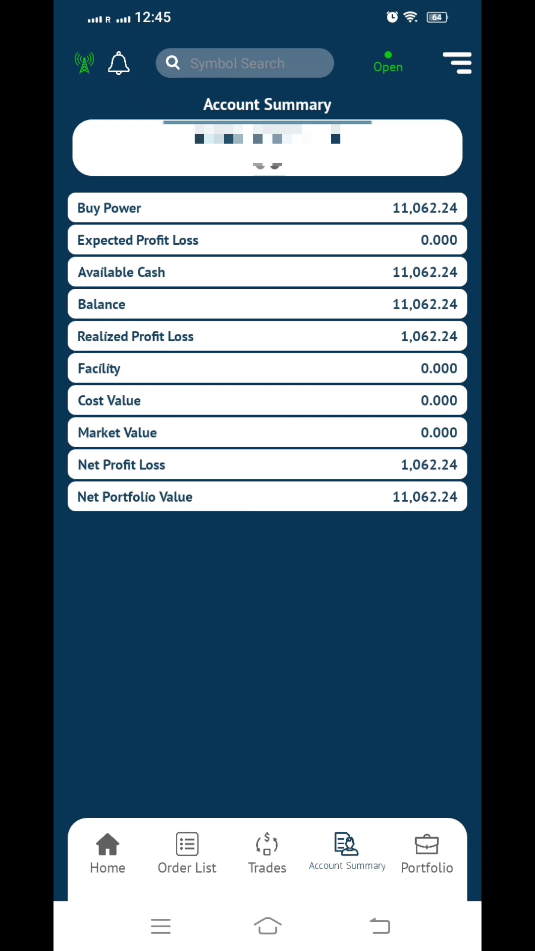
mouse_move(392, 231)
left_mouse_down()
mouse_move(428, 329)
mouse_move(435, 456)
left_mouse_up()
left_click_drag(406, 296, 436, 403)
left_click_drag(145, 485, 439, 496)
left_click_drag(440, 496, 451, 497)
left_click(388, 452)
left_click_drag(403, 533, 416, 509)
left_click(425, 561)
left_click_drag(430, 558, 434, 601)
left_click_drag(303, 554, 435, 594)
mouse_move(98, 482)
left_mouse_down()
mouse_move(407, 475)
mouse_move(435, 463)
left_mouse_up()
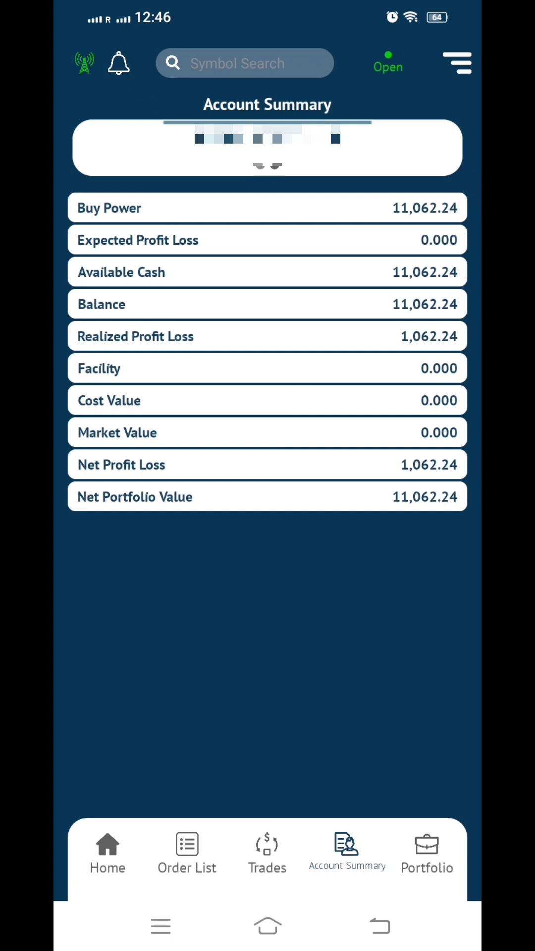